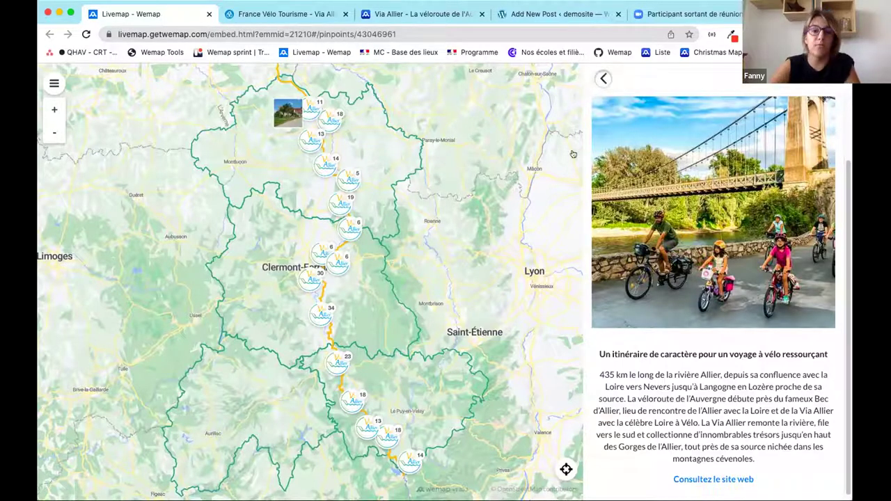
- Filter the map's points of interest to the Office de tourisme category and close the filter options
left_click(531, 186)
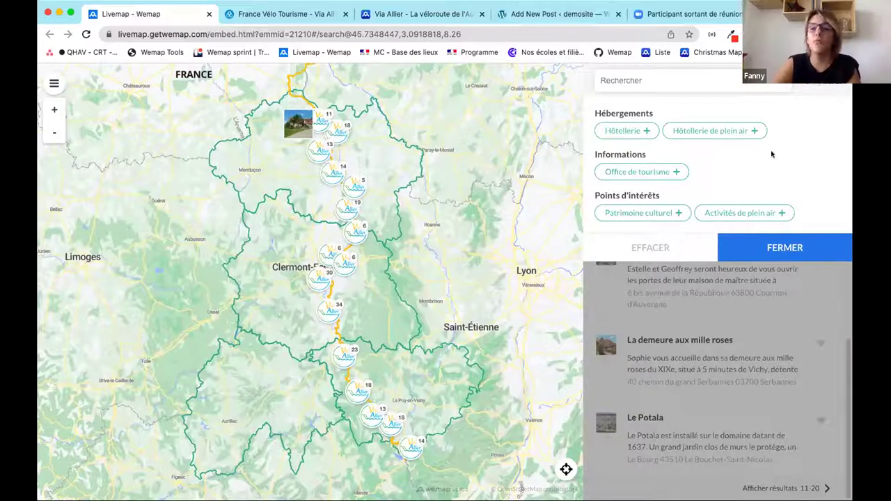
left_click(650, 174)
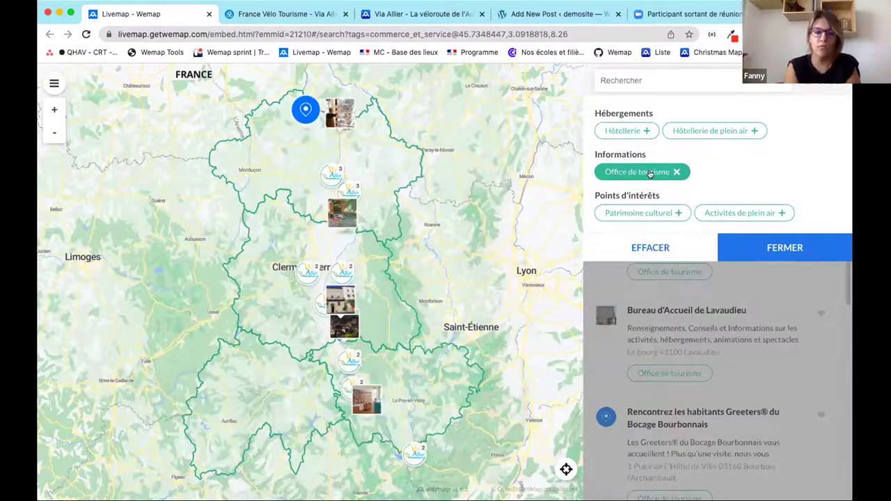
left_click(804, 251)
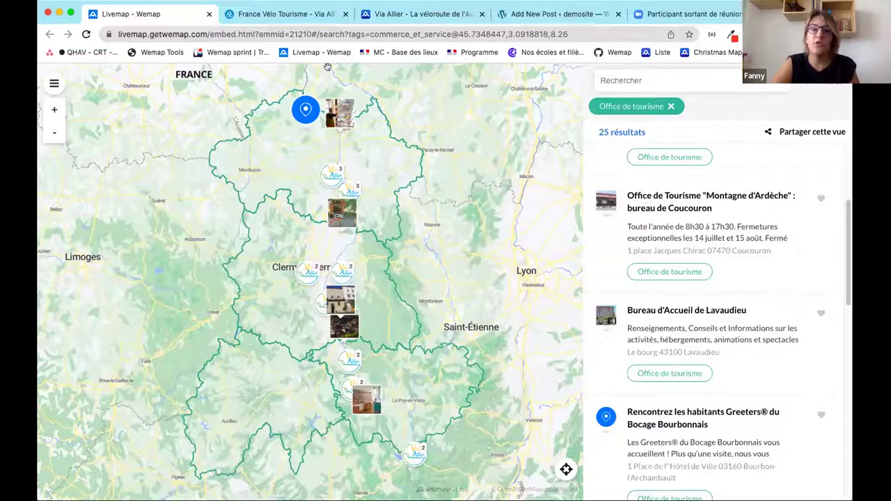
- Switch to the Apidae project France Vélo Tourisme - Via Allier and locate its API key and project ID in the general information
left_click(253, 22)
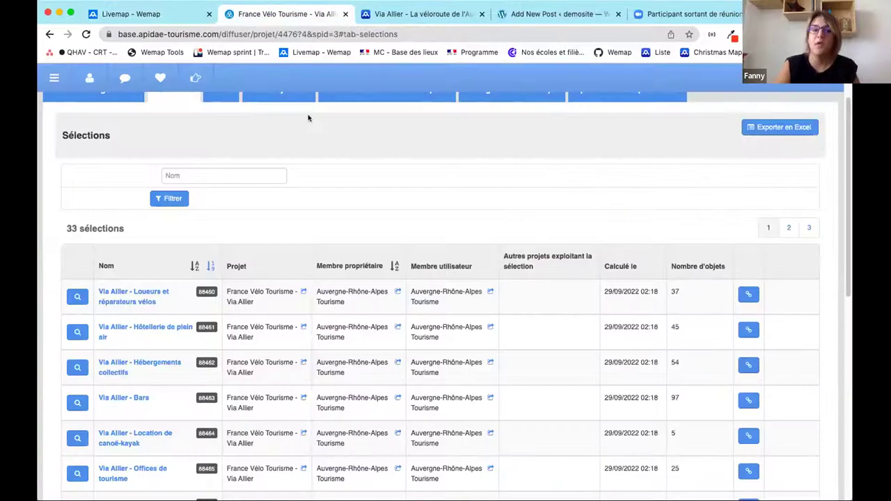
scroll(505, 227, "up", 2)
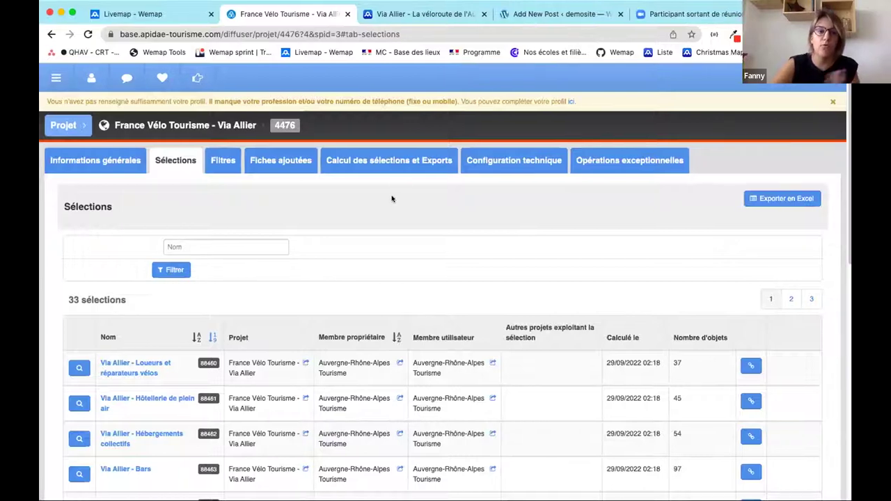
left_click(83, 162)
left_click_drag(203, 326, 118, 327)
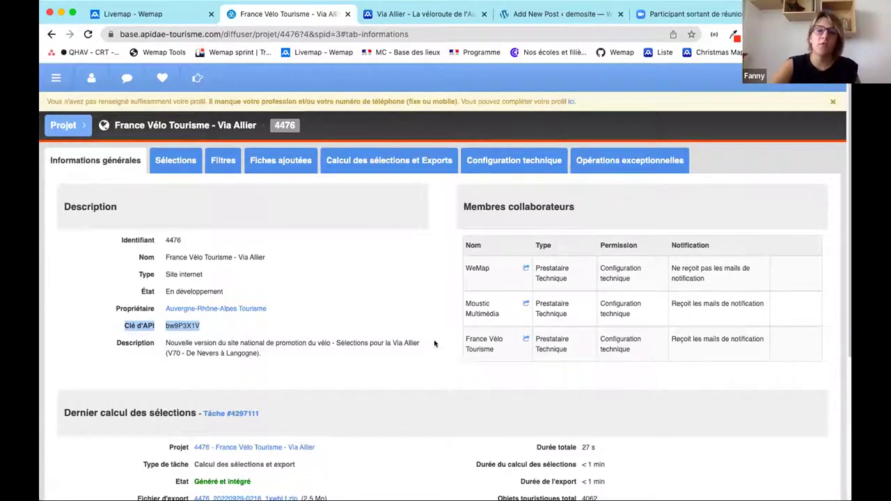
left_click(440, 315)
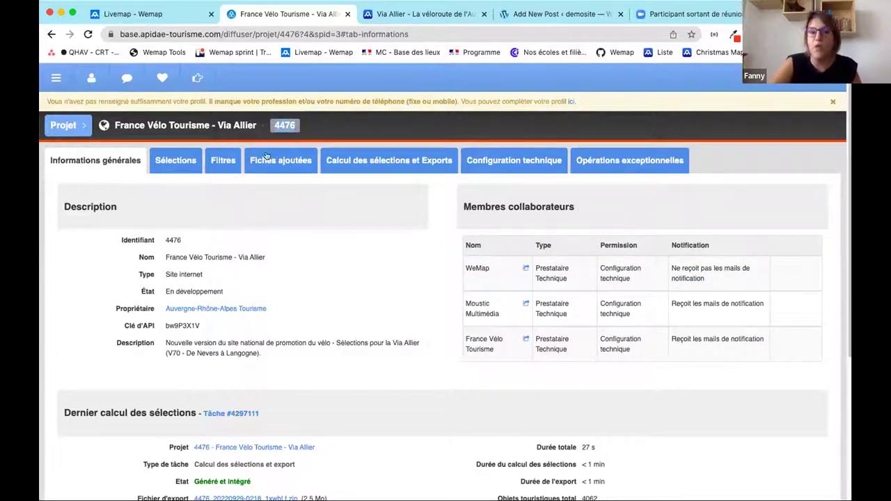
- Examine the project's list of selections and the selection ID of Via Allier - Loueurs et réparateurs vélos
left_click(178, 161)
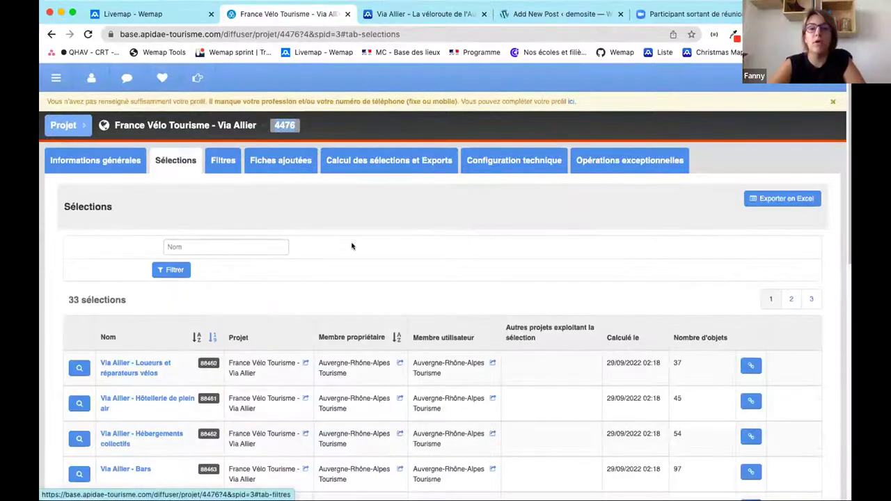
scroll(354, 245, "down", 2)
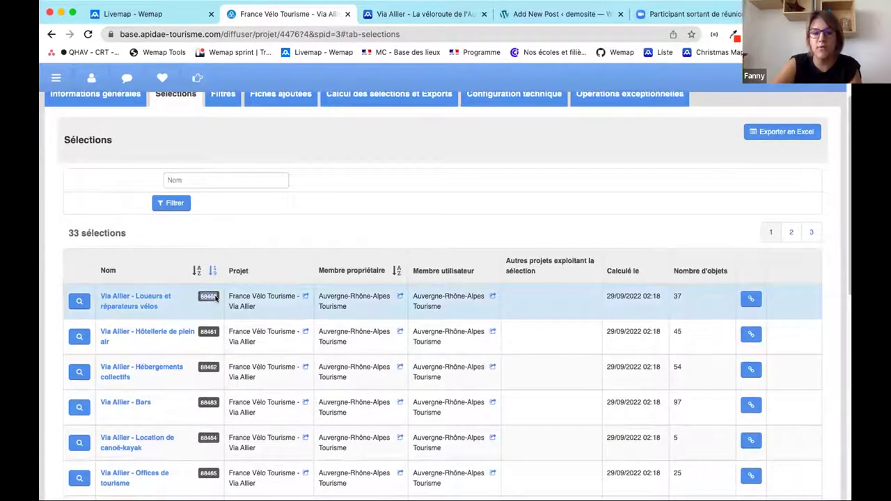
scroll(701, 78, "up", 1)
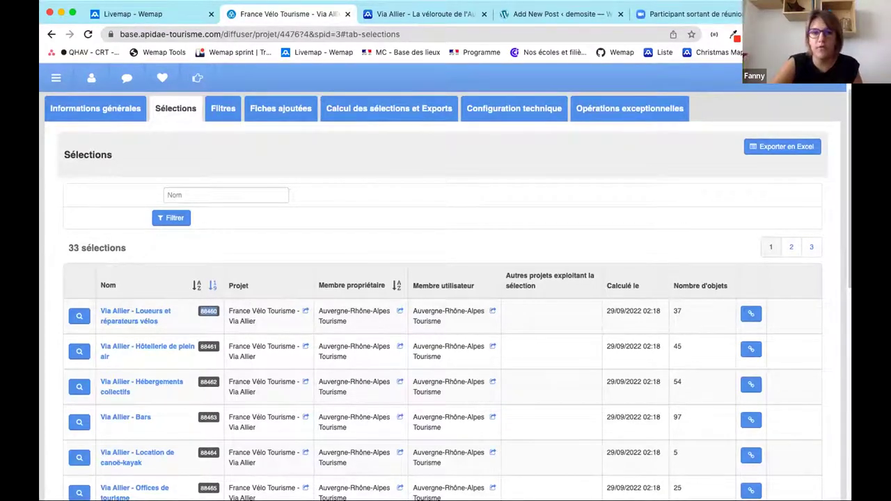
- Switch to Wemap, close the map sharing dialog, and open the Apidae feed of the Via Allier - Chambres d'Hôtes list for editing
left_click(458, 14)
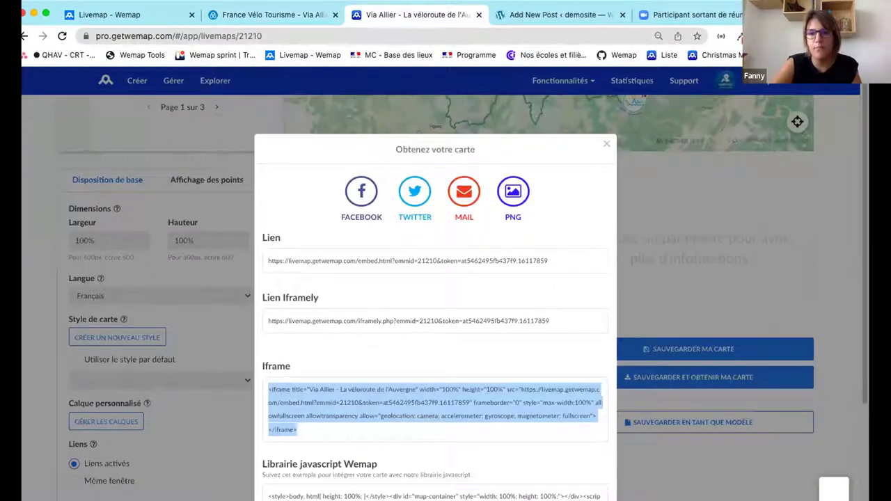
left_click(199, 100)
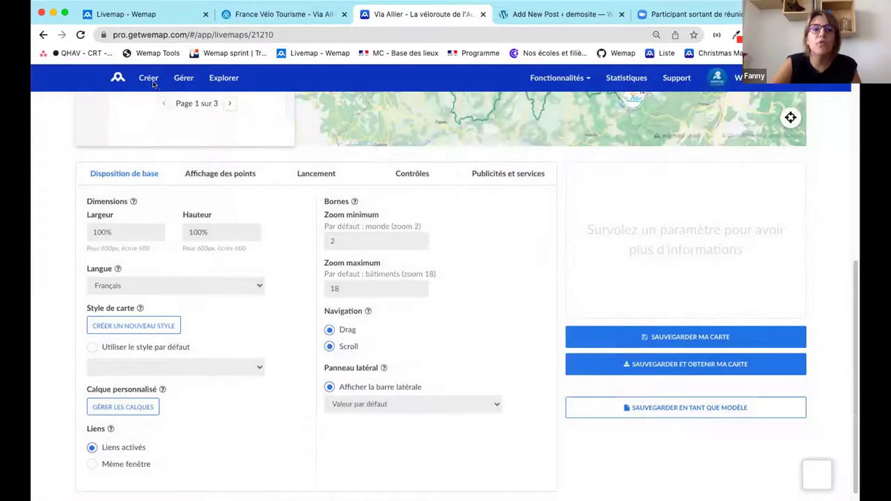
mouse_move(184, 80)
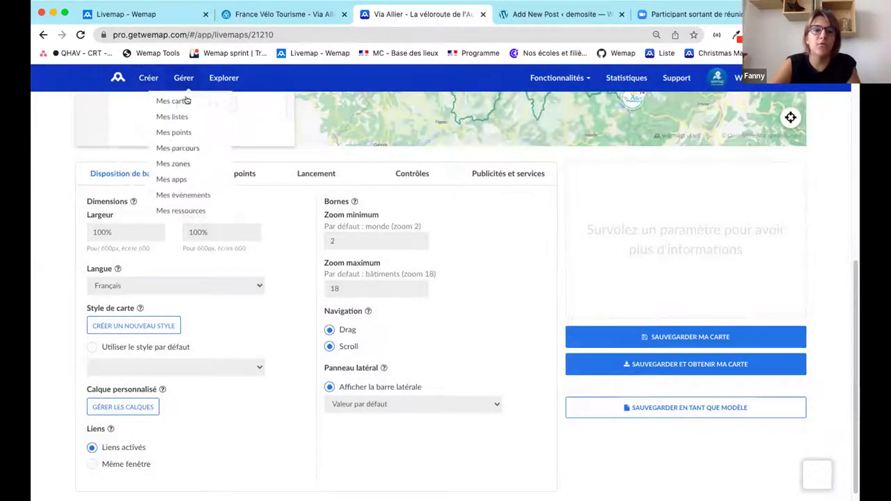
left_click(180, 117)
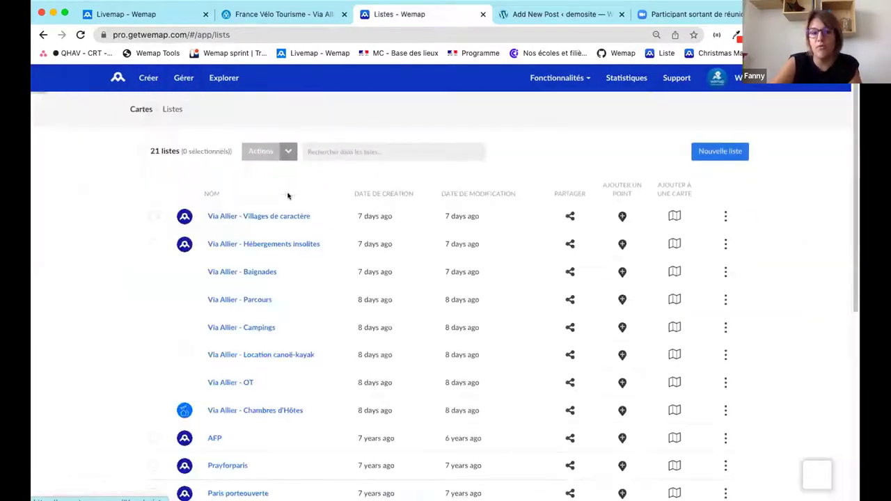
scroll(108, 272, "down", 2)
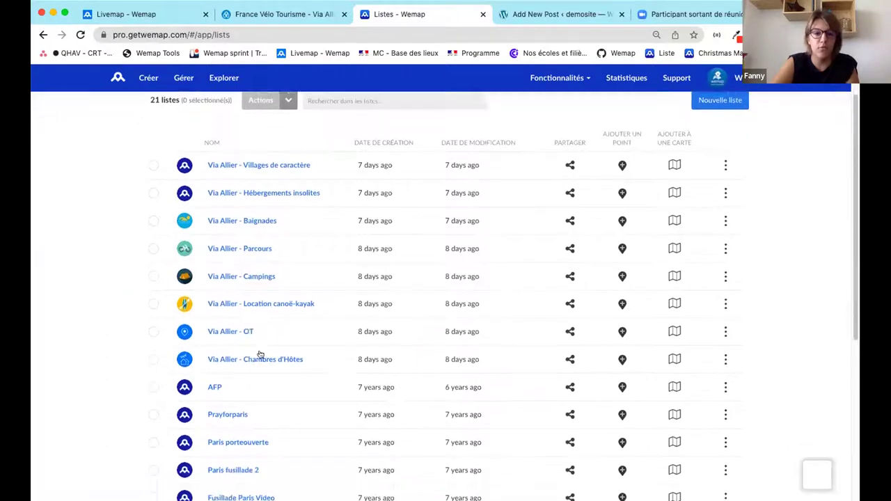
left_click(248, 352)
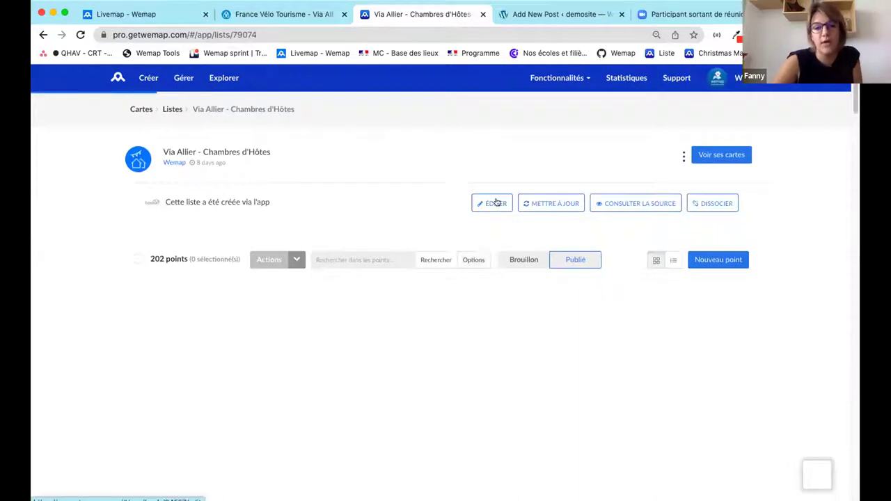
left_click(496, 203)
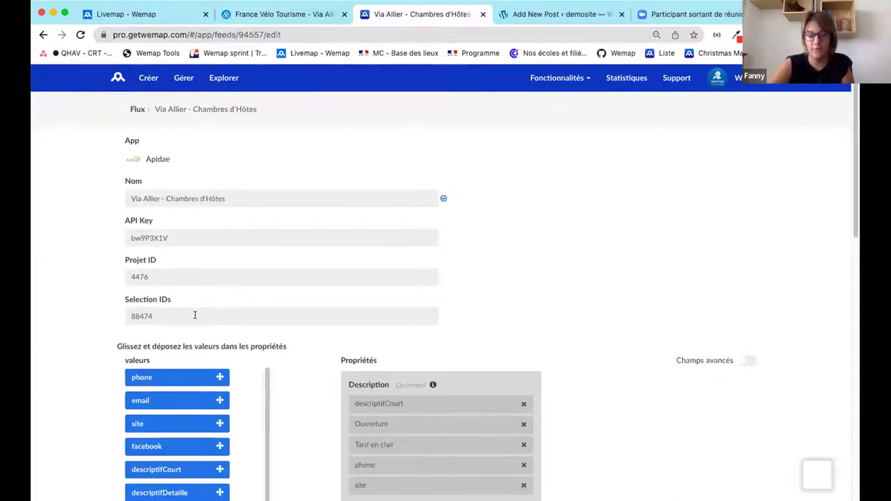
- Try adding typologiesPromoSitra to the Description property between Tarif en clair and phone, and remove it again
scroll(499, 213, "down", 5)
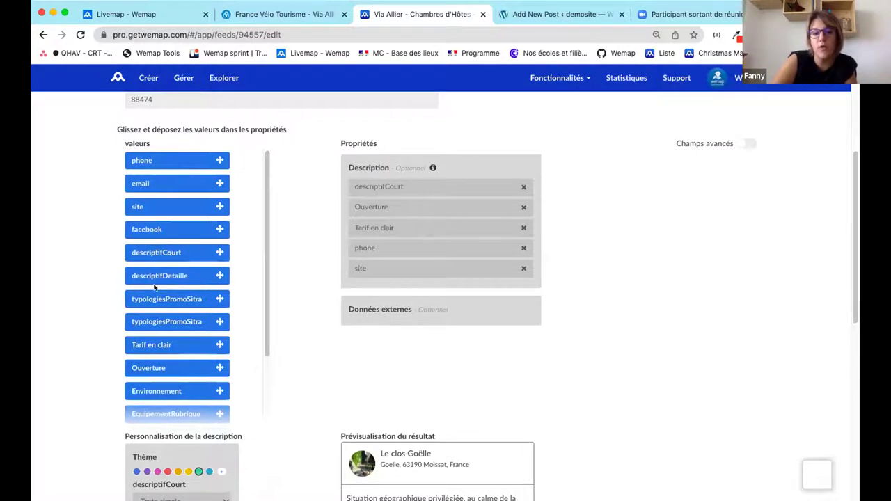
left_click_drag(324, 303, 378, 277)
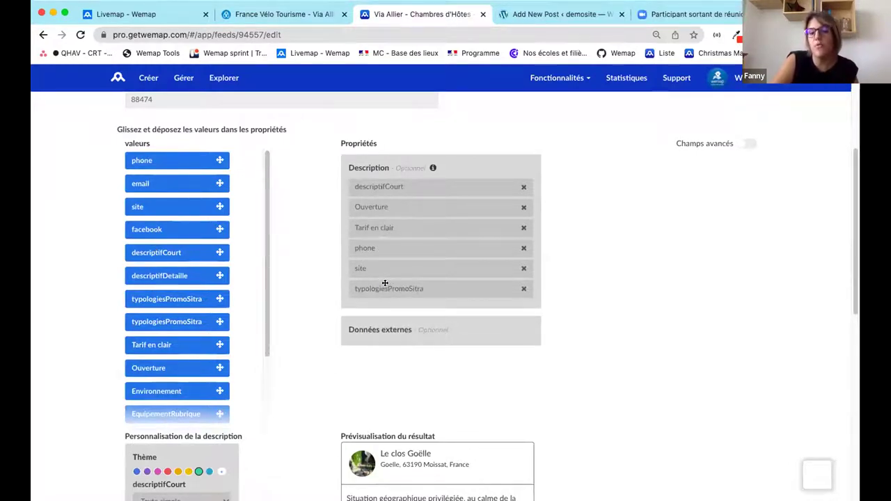
left_click_drag(384, 284, 392, 242)
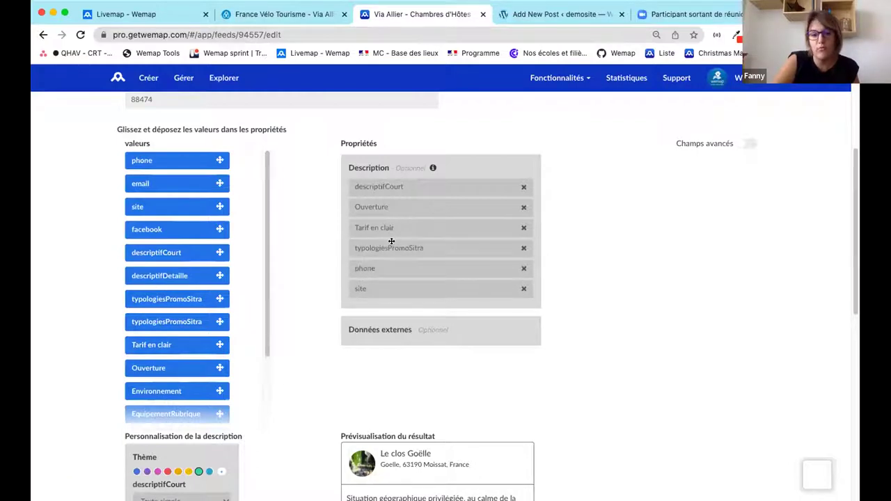
left_click(524, 248)
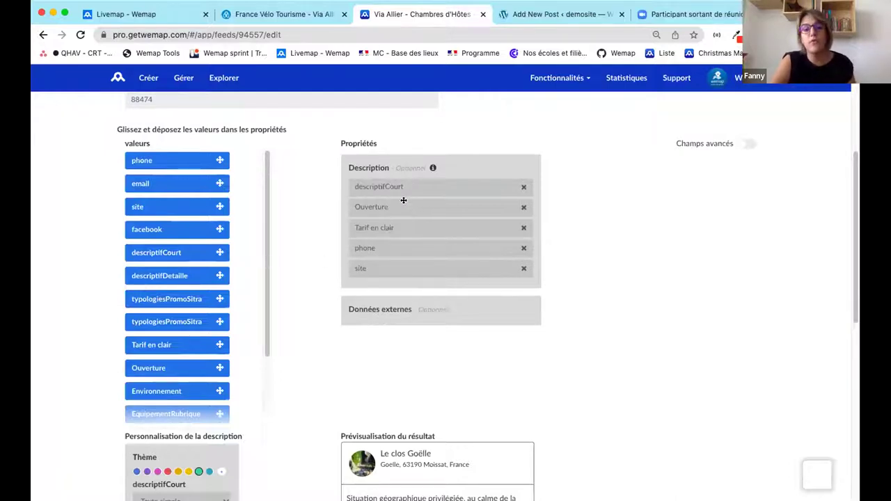
- Examine the description customisation and compare the descriptifCourt and Ouverture simple-text fields with the result preview
scroll(670, 201, "down", 1)
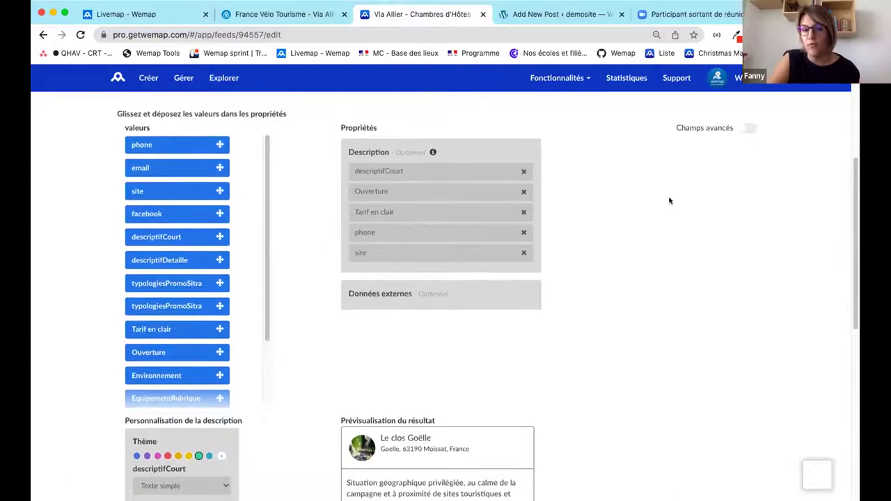
scroll(669, 200, "down", 5)
scroll(668, 201, "down", 5)
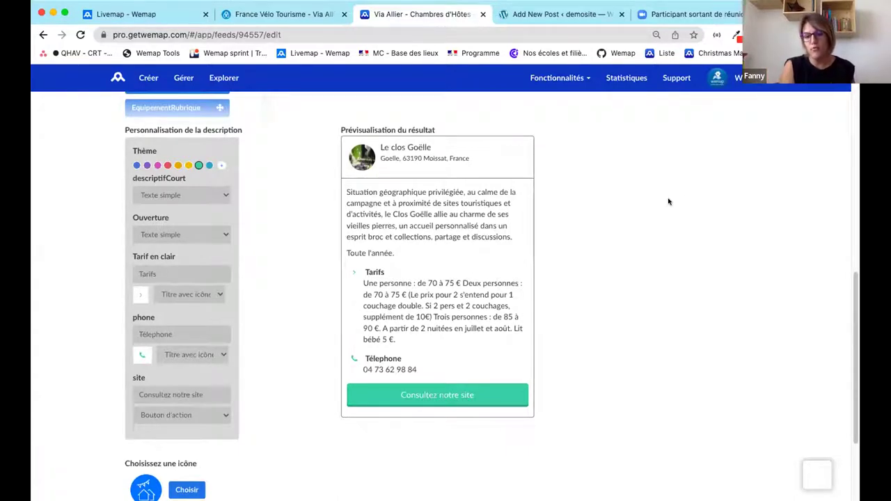
scroll(665, 191, "down", 1)
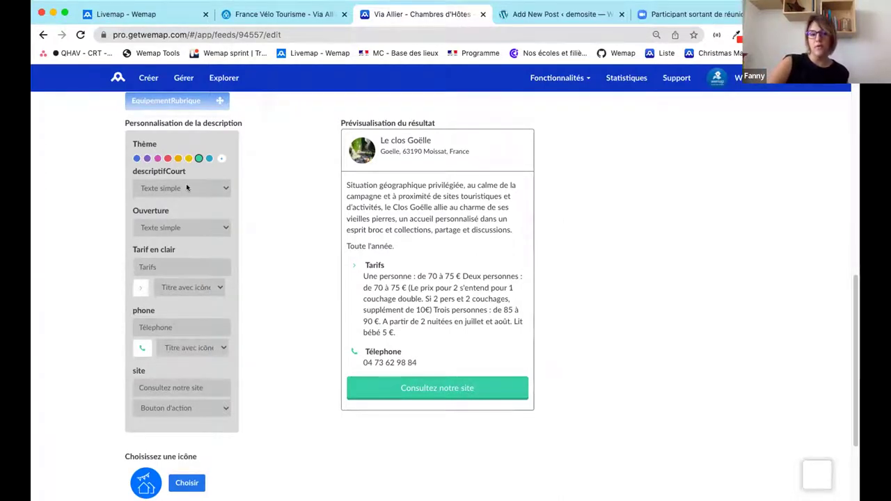
double_click(137, 174)
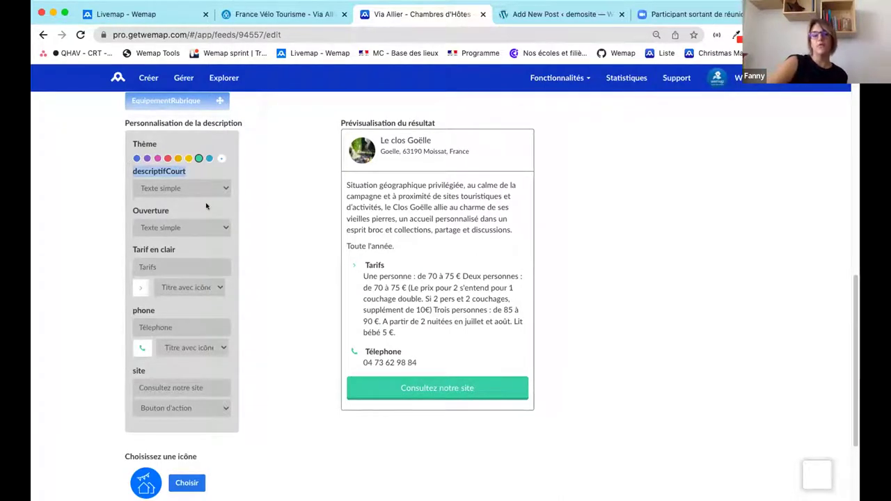
left_click_drag(174, 213, 128, 213)
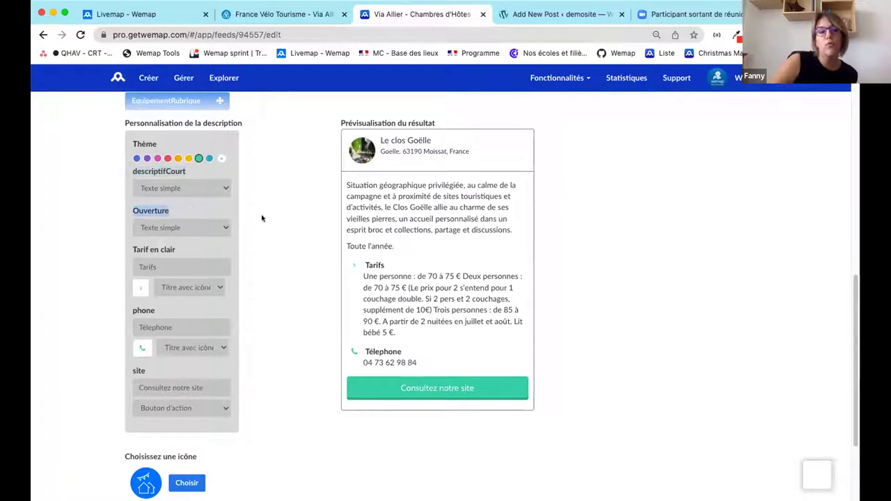
left_click_drag(400, 247, 346, 184)
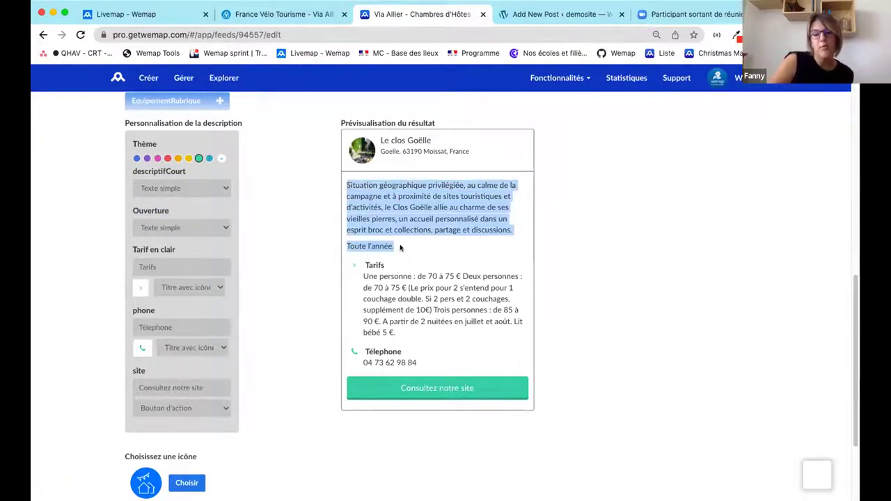
scroll(412, 268, "down", 1)
left_click(421, 291)
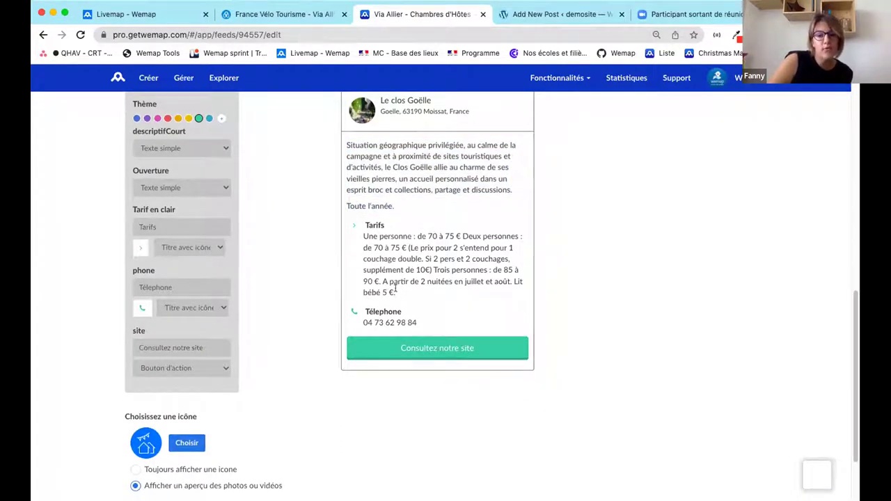
- Look at the title and icon settings of the phone field in the description customisation
left_click(182, 286)
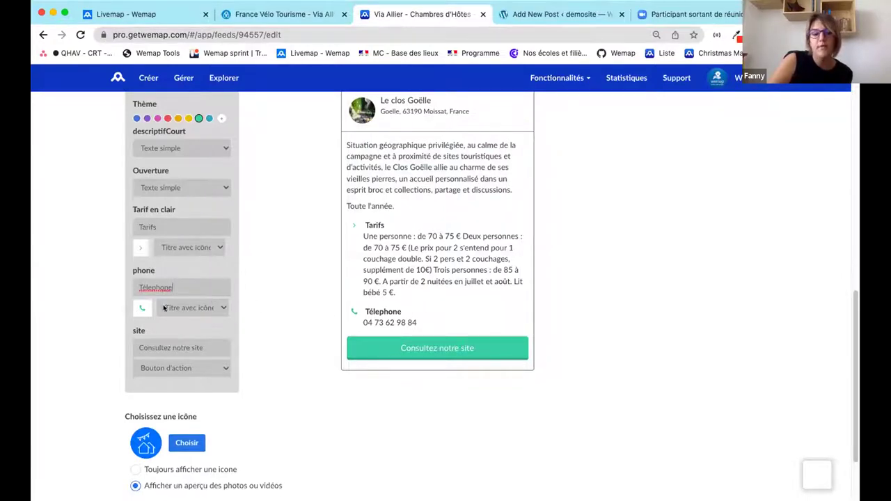
left_click(138, 308)
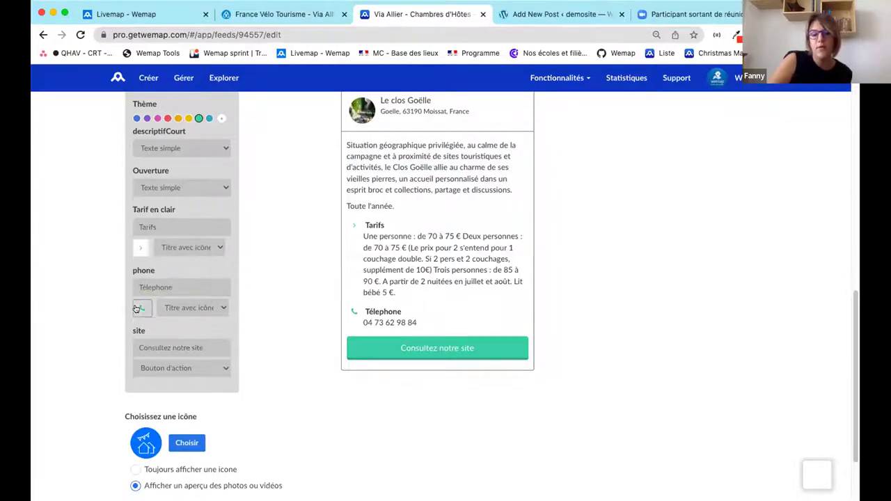
left_click(277, 278)
- Try displaying the site field as Texte simple and restore it to Bouton d'action
scroll(279, 279, "down", 1)
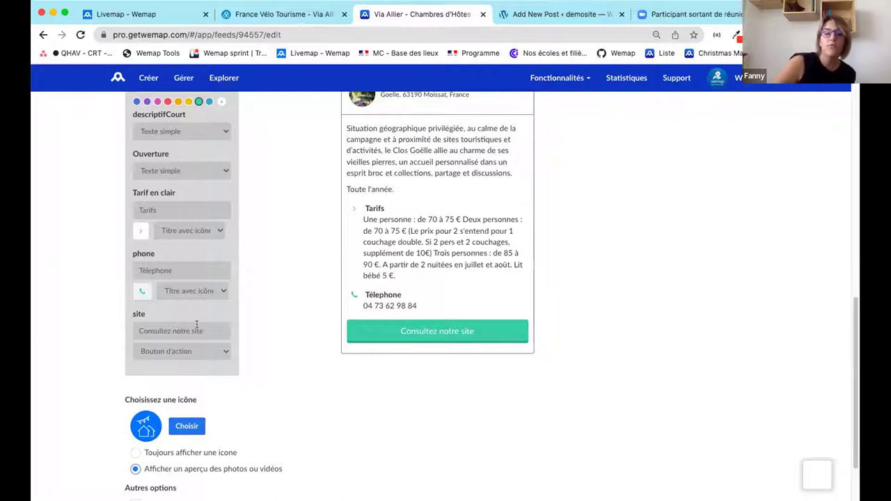
left_click(198, 352)
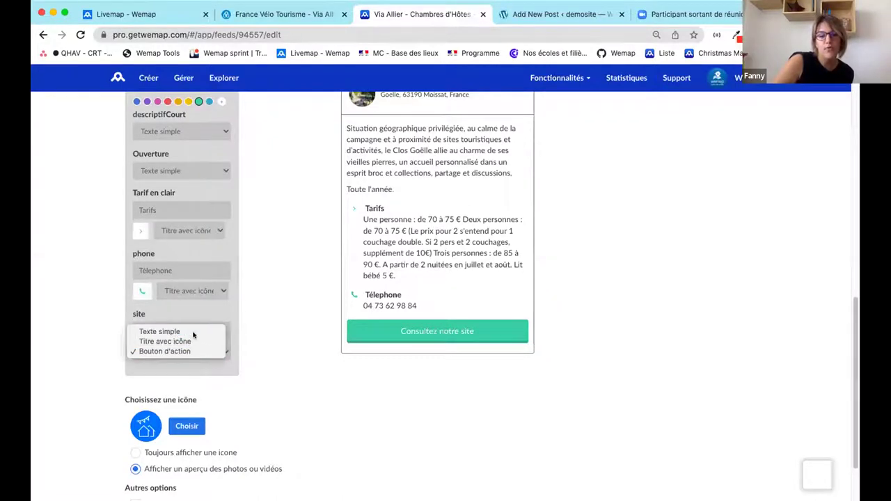
left_click(193, 332)
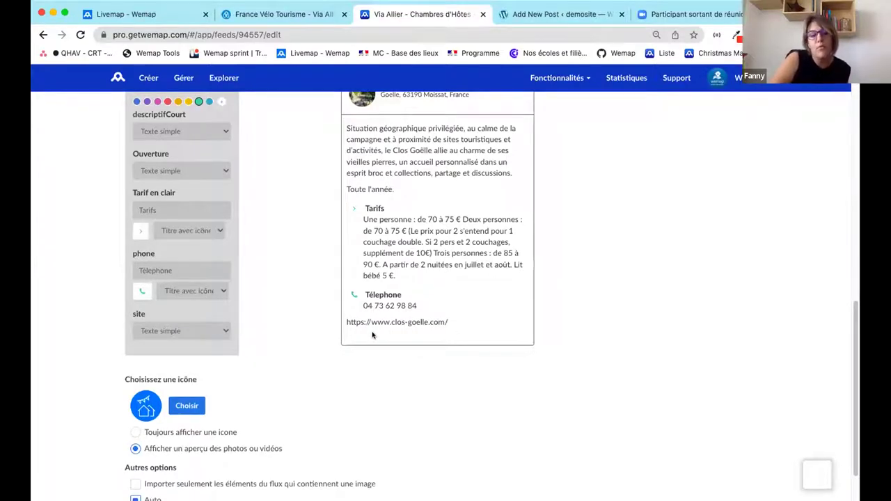
left_click(212, 329)
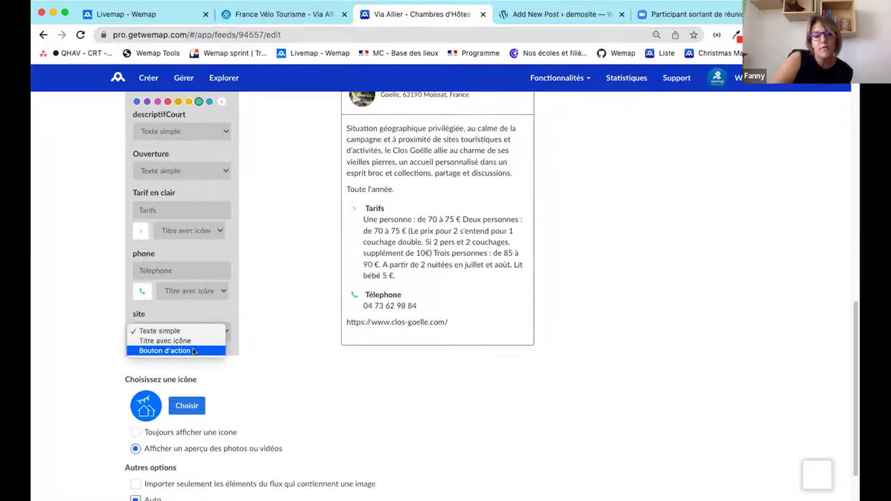
left_click(194, 351)
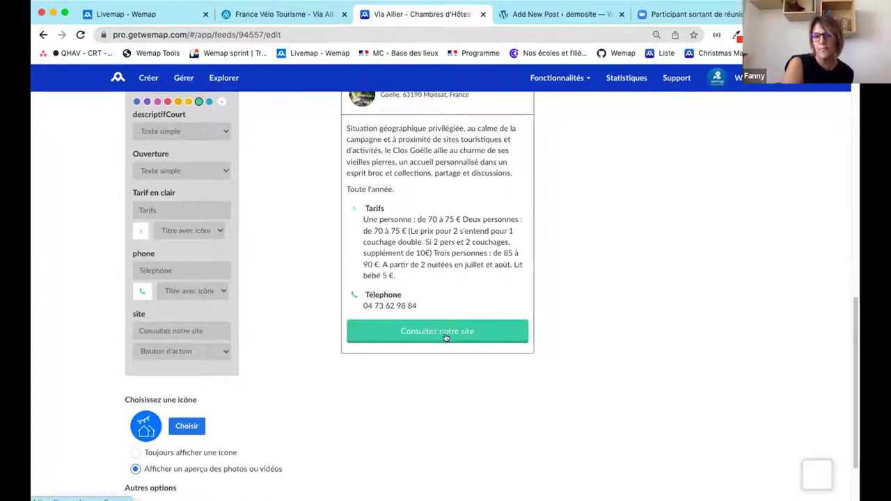
- Leave the Chambres d'Hôtes feed and open the map Via Allier - La véloroute de l'Auvergne for editing
scroll(597, 335, "up", 1)
scroll(596, 335, "up", 4)
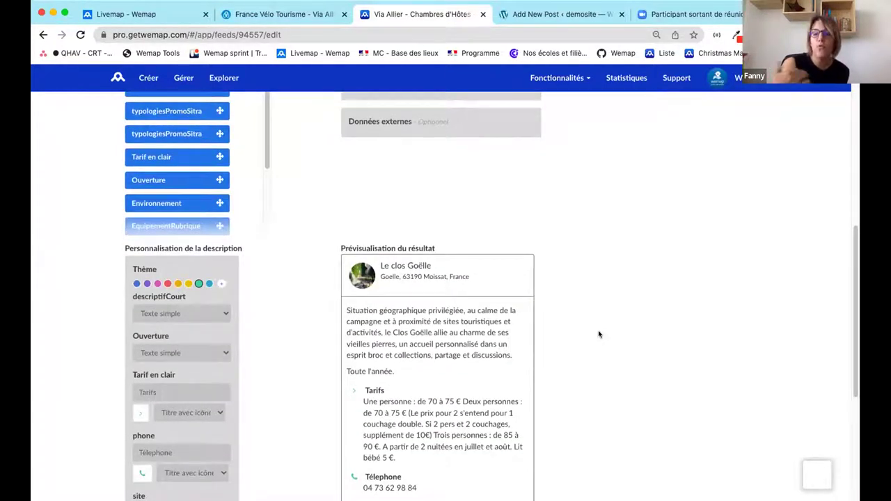
scroll(599, 334, "up", 12)
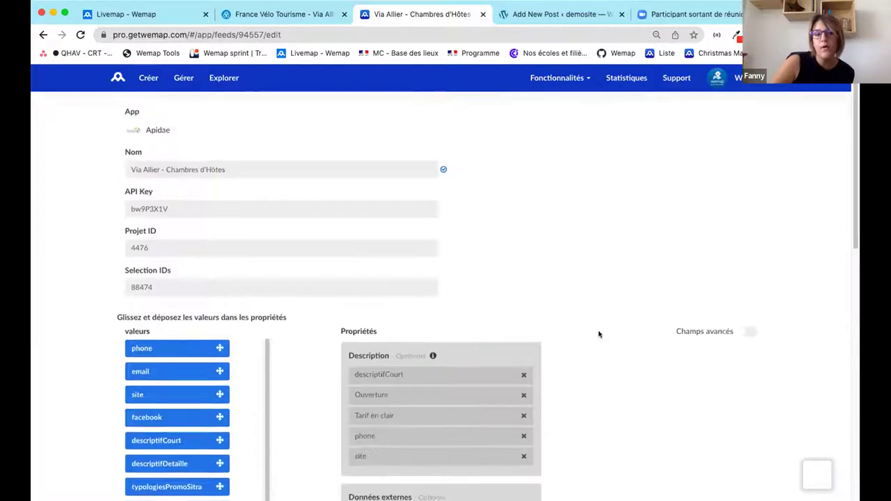
left_click(174, 81)
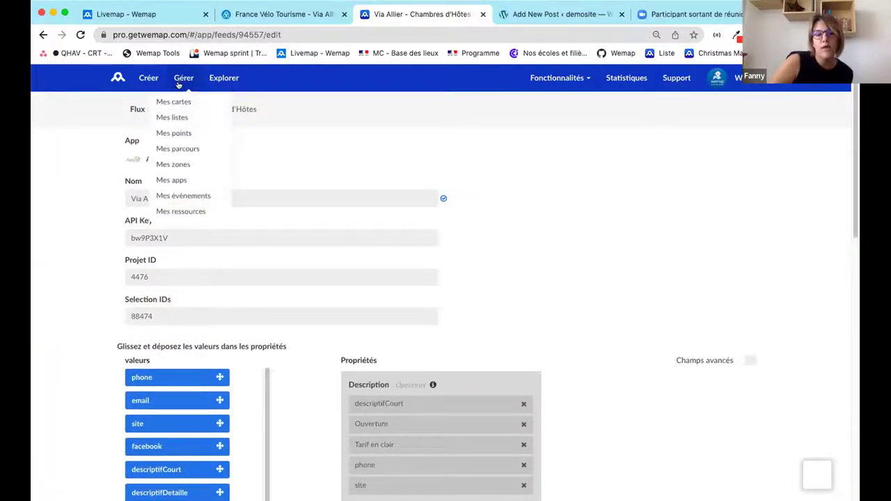
left_click(178, 100)
scroll(255, 303, "down", 3)
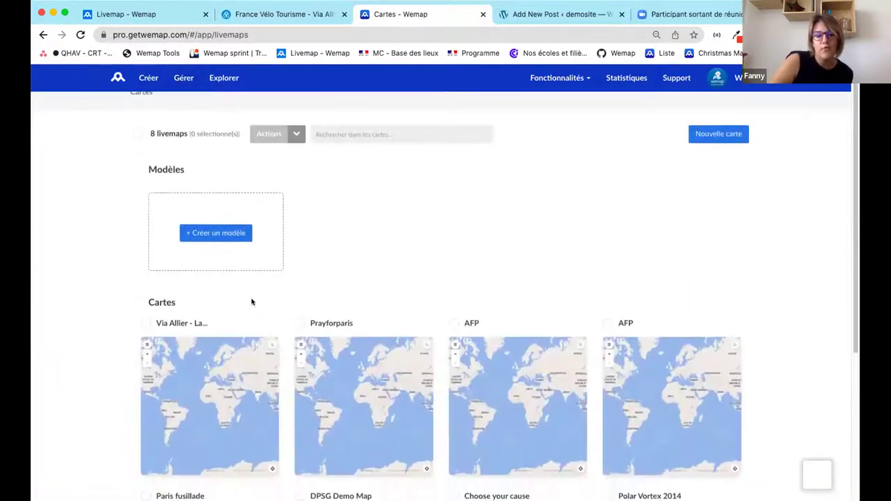
left_click(155, 313)
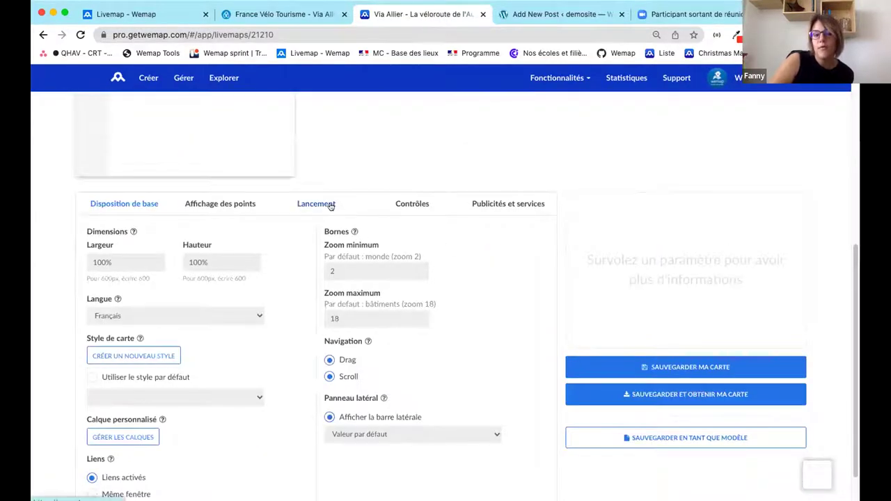
- In the map's list management, try adding the Via Allier - Campings list to the map and remove it again
mouse_move(362, 392)
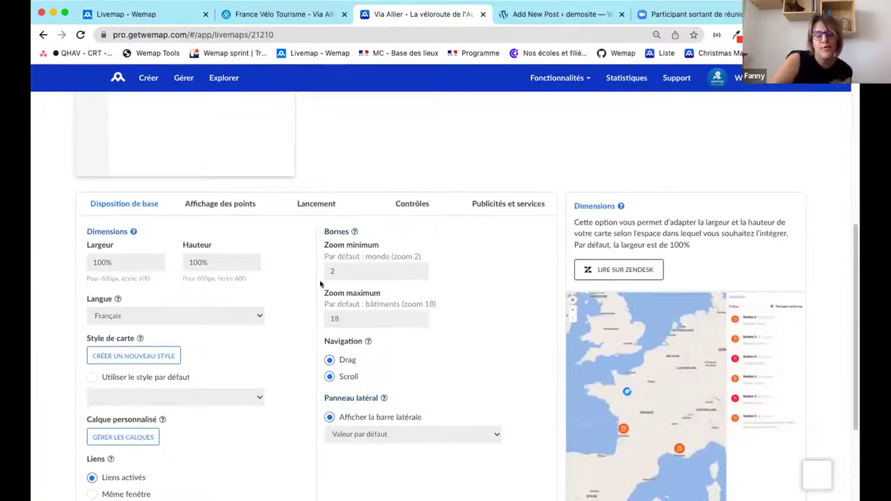
scroll(320, 285, "up", 5)
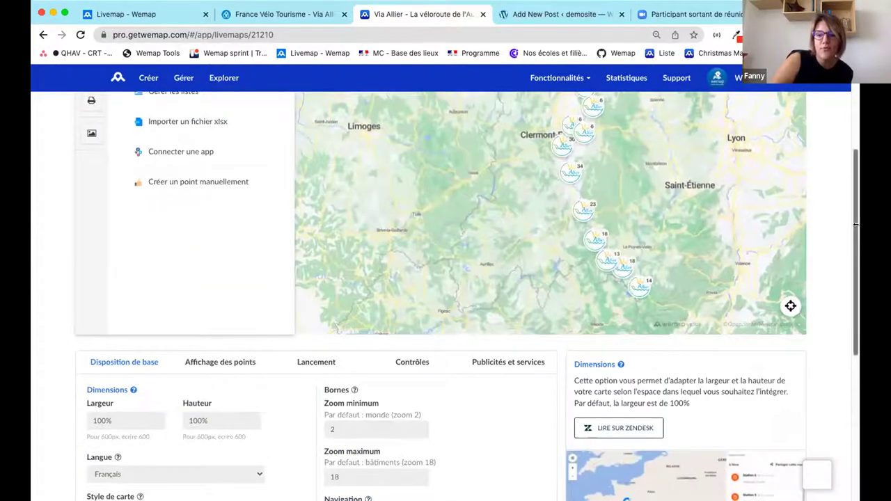
scroll(318, 280, "up", 2)
scroll(848, 185, "up", 1)
scroll(848, 185, "up", 4)
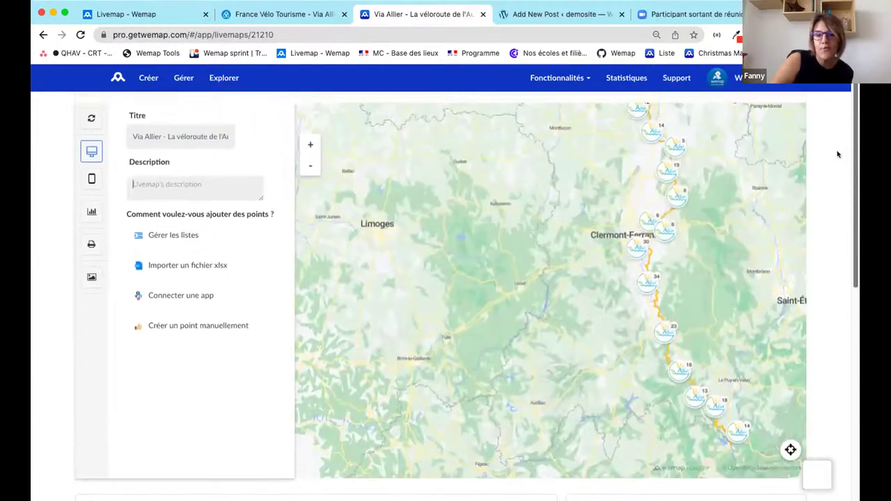
left_click(211, 261)
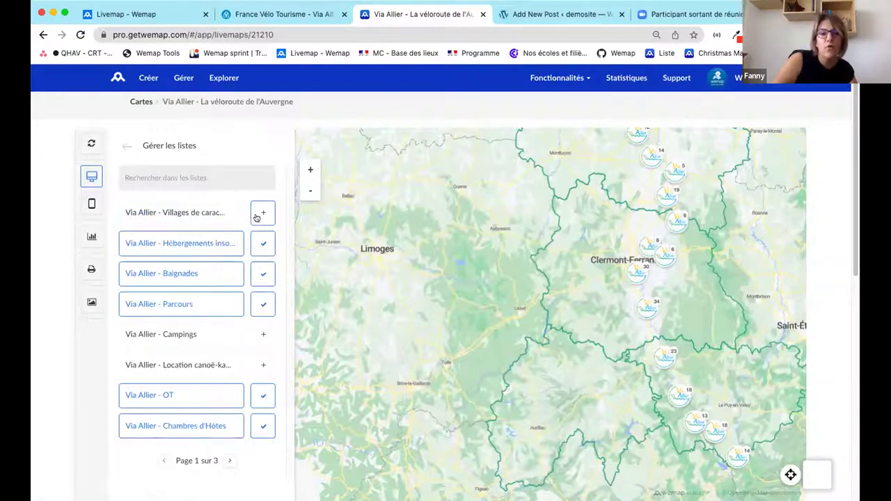
left_click(254, 333)
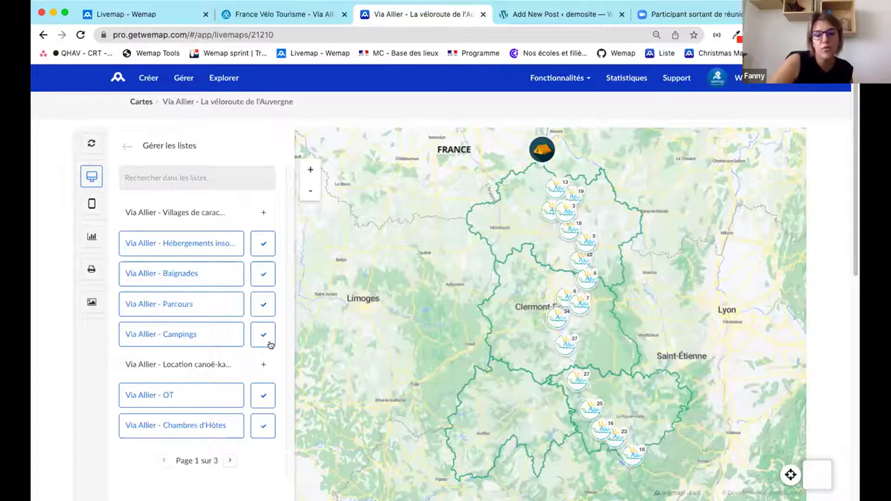
left_click(263, 338)
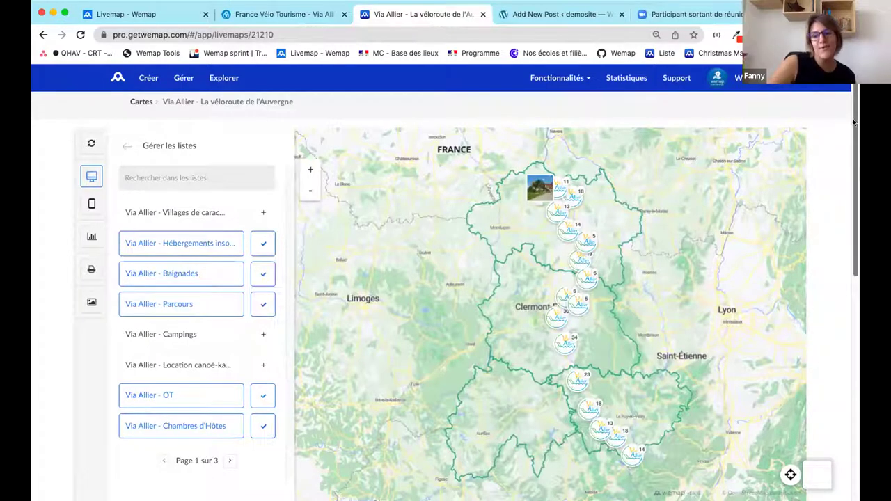
- Save the map, display its sharing and embed codes, and select the whole Iframe code
left_click_drag(854, 123, 854, 134)
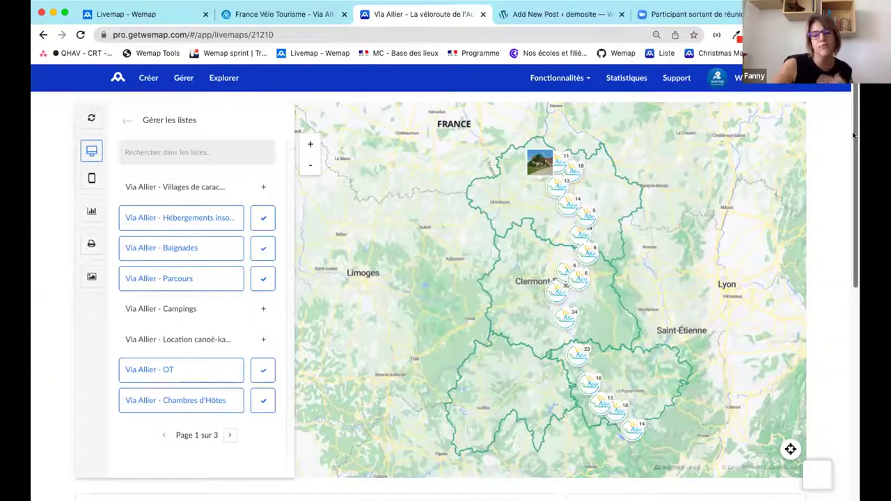
left_click_drag(854, 136, 852, 396)
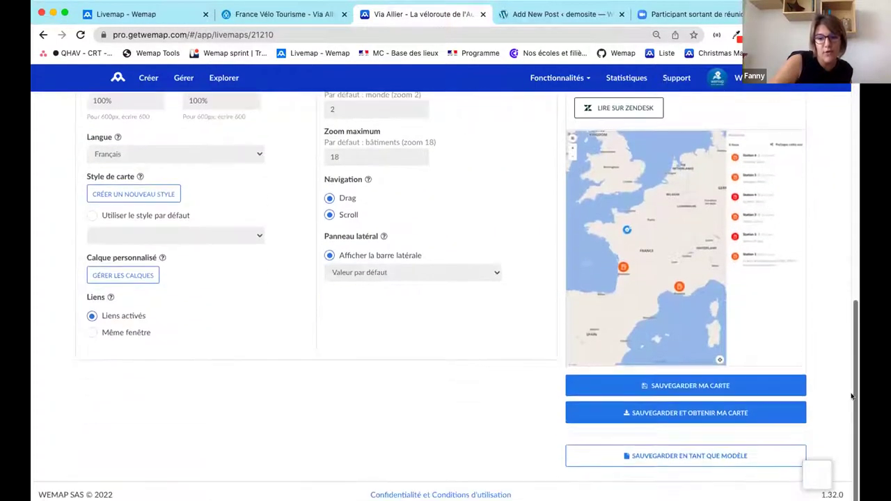
left_click(735, 412)
scroll(513, 295, "down", 5)
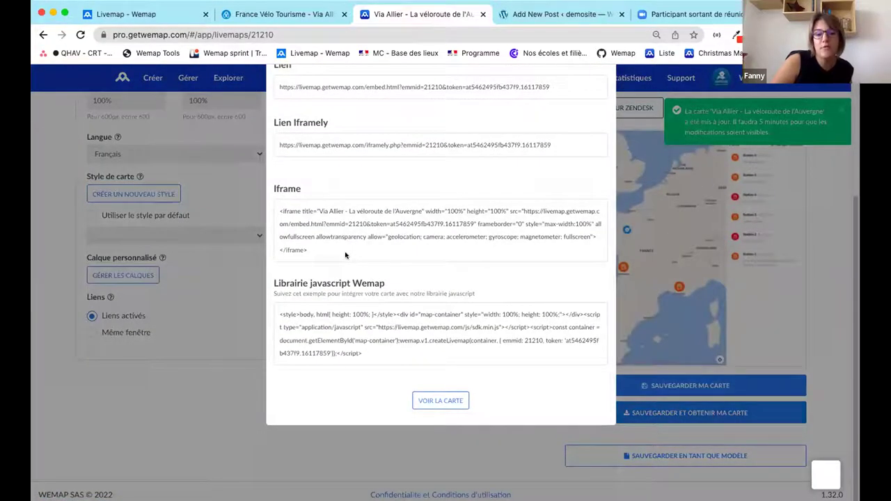
left_click_drag(344, 255, 268, 214)
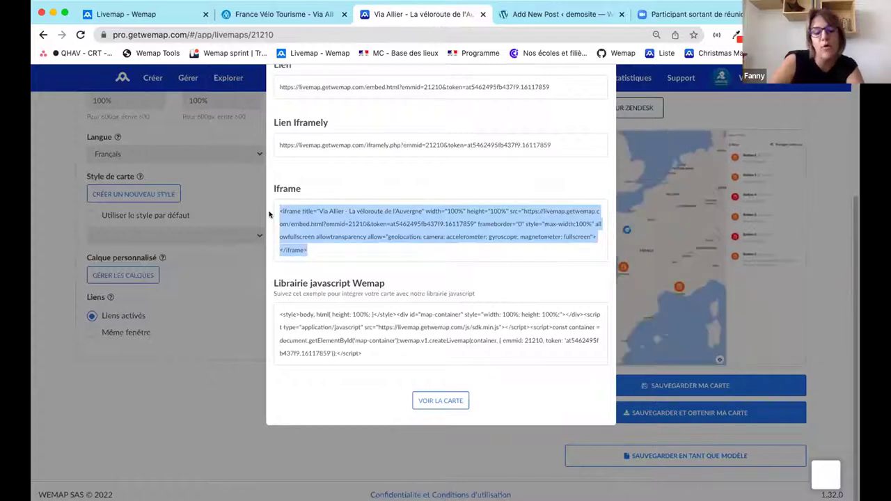
- Switch to the WordPress post and examine the map's iframe code in the Custom HTML block, then return the block to its preview
left_click(597, 16)
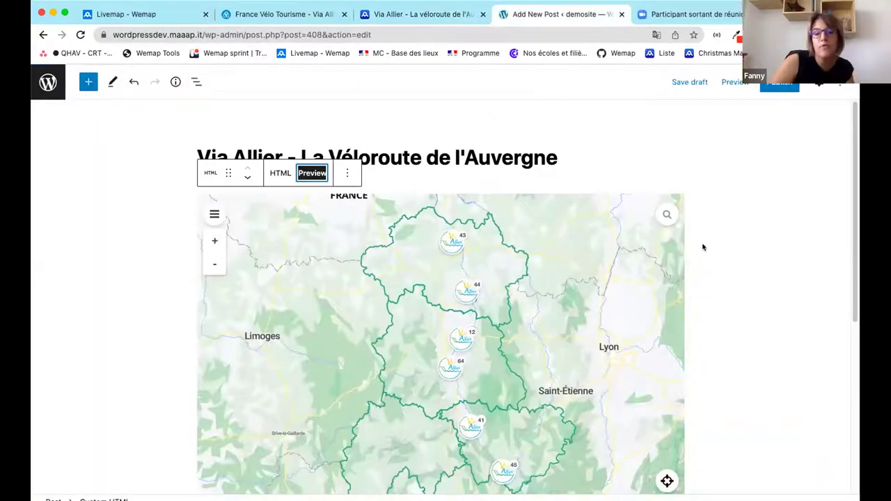
left_click(280, 172)
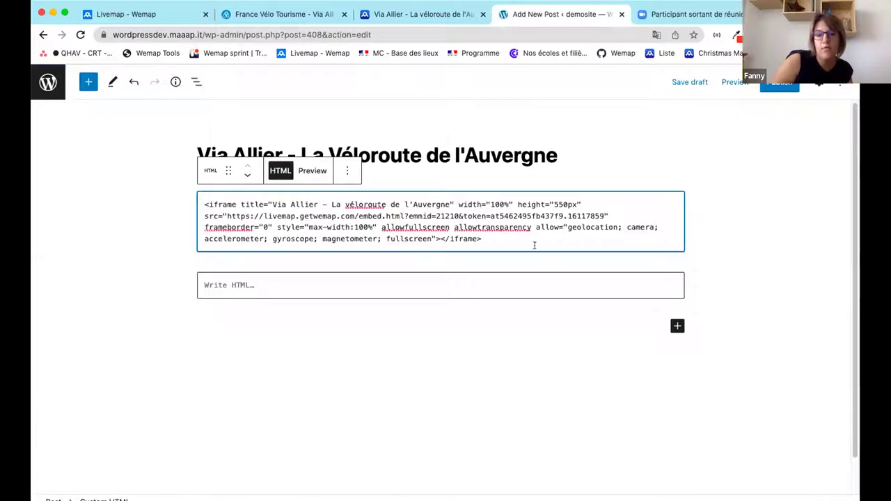
left_click(313, 172)
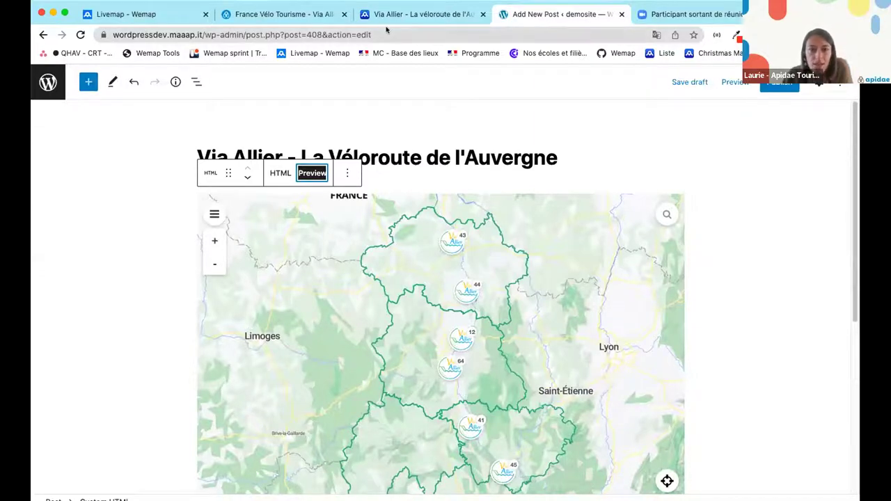
left_click(94, 231)
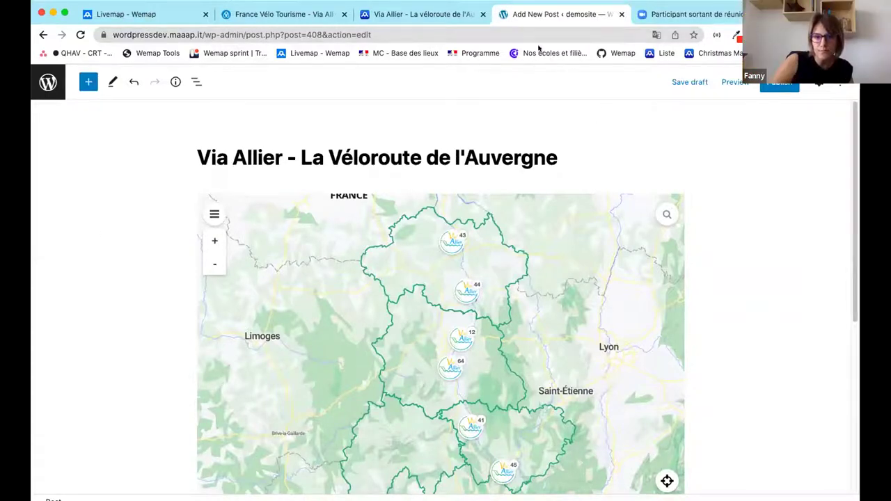